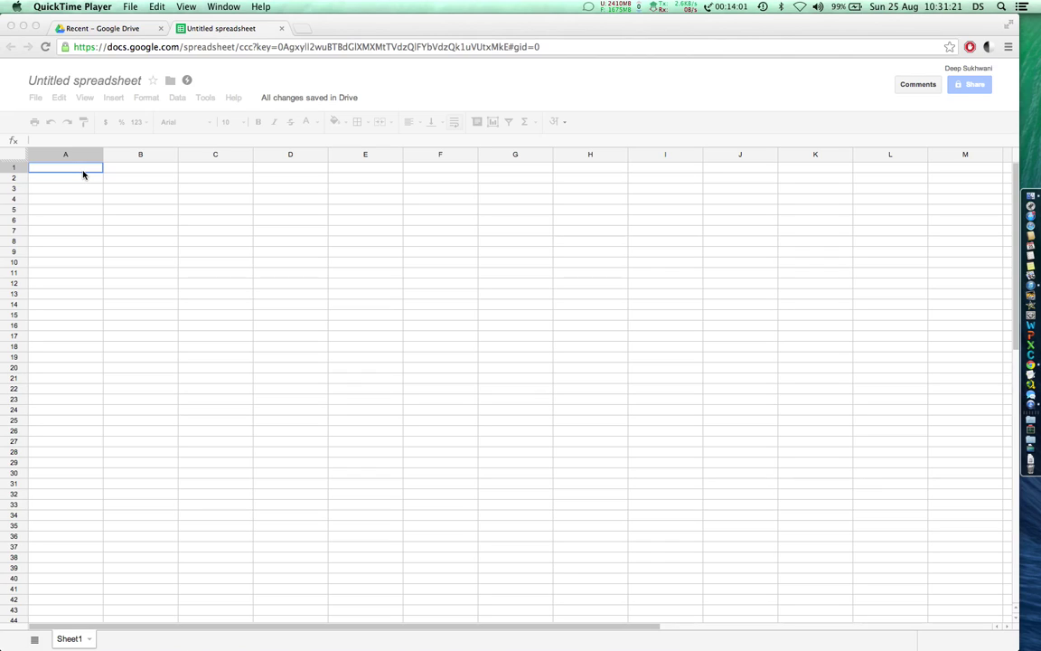
Step: Bring the spreadsheet forward in Chrome and select columns A through E
{"action": "key", "text": "super+Tab"}
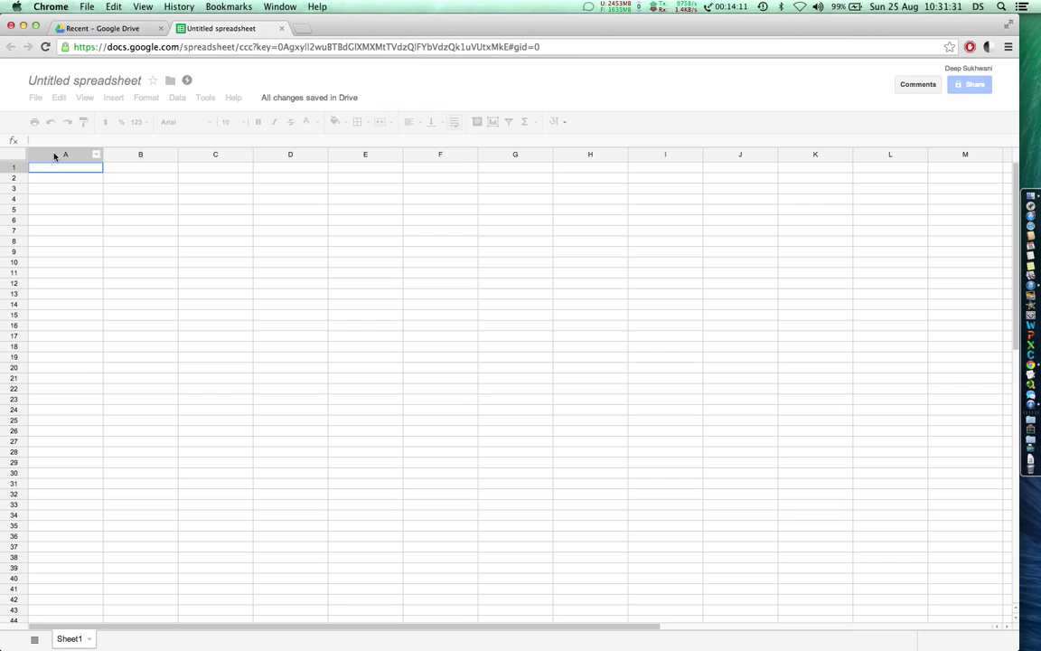
{"action": "left_click_drag", "start_coordinate": [56, 155], "coordinate": [363, 152]}
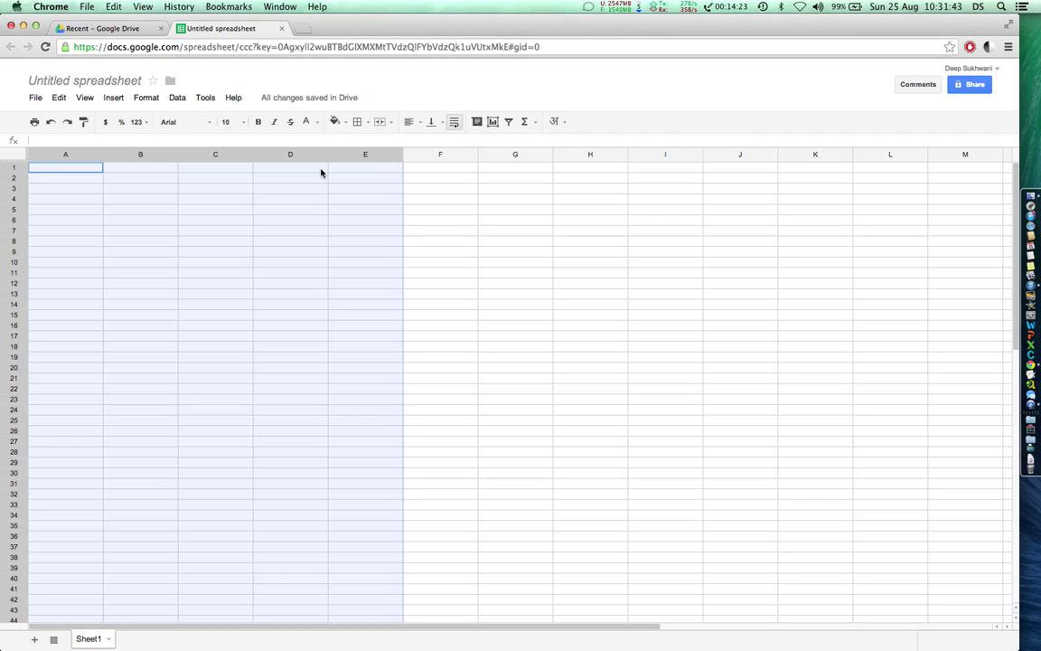
Step: Open conditional formatting and keep the first rule's white text on dark red background
{"action": "left_click", "coordinate": [149, 100]}
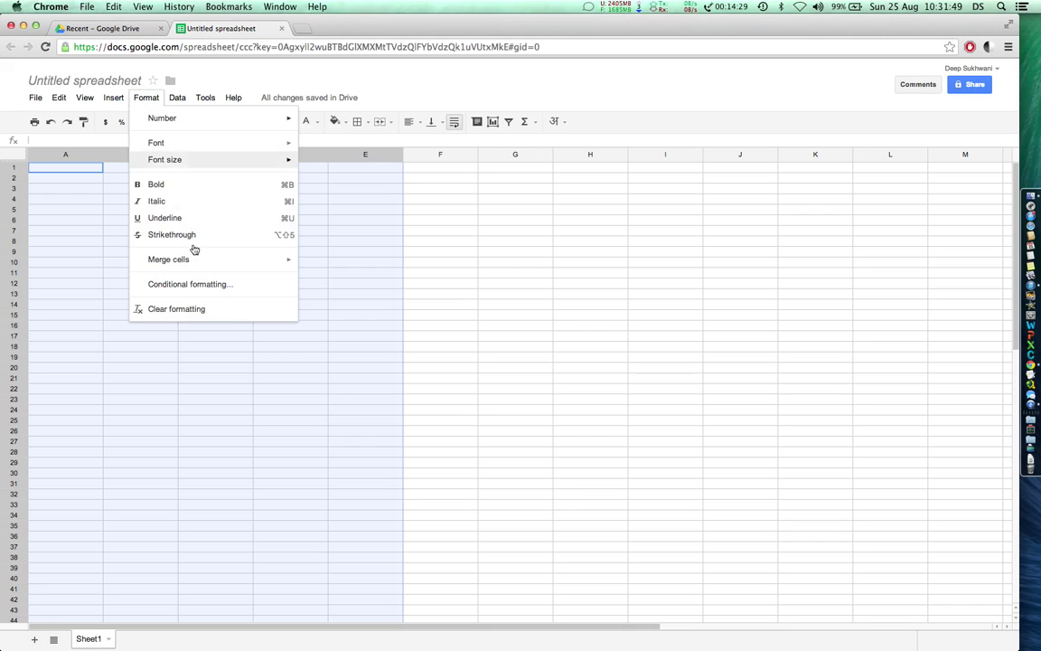
{"action": "left_click", "coordinate": [206, 287]}
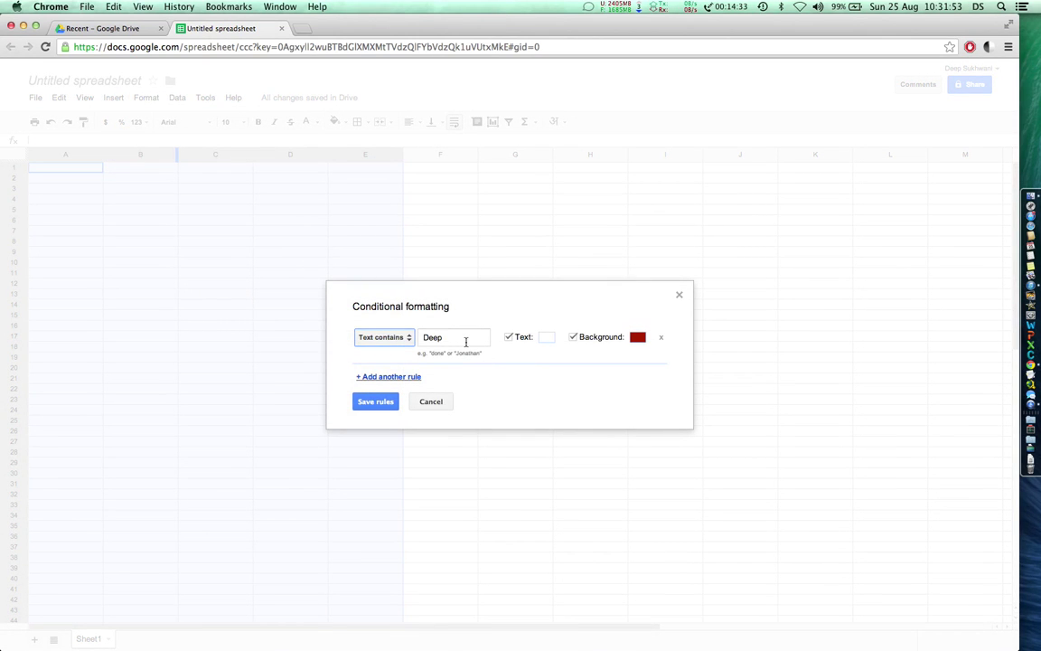
{"action": "left_click_drag", "start_coordinate": [464, 338], "coordinate": [418, 337]}
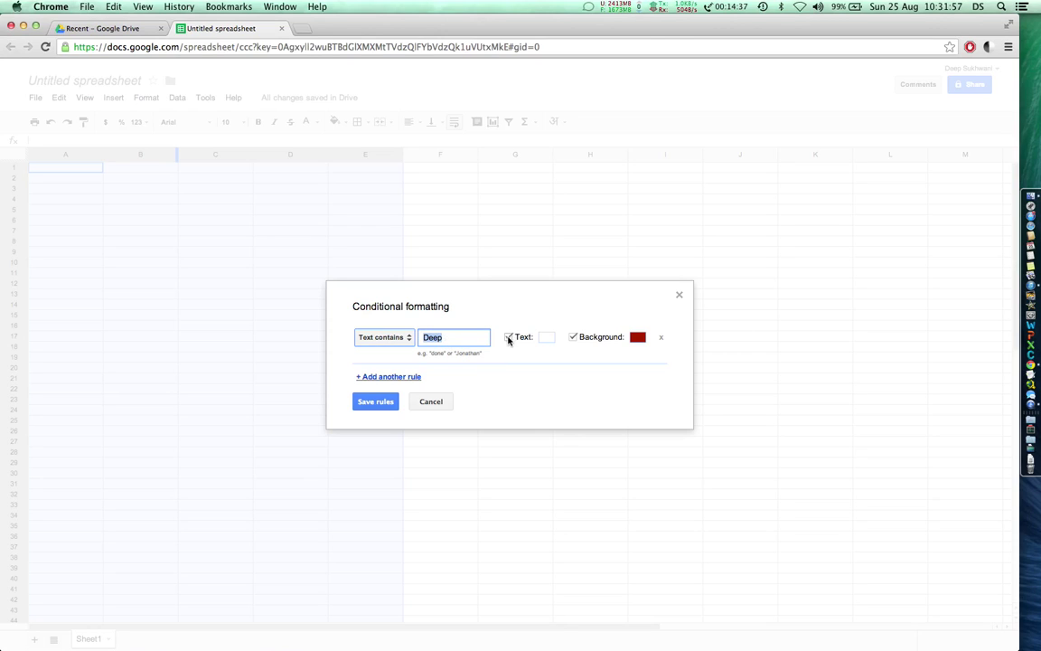
{"action": "left_click", "coordinate": [547, 337]}
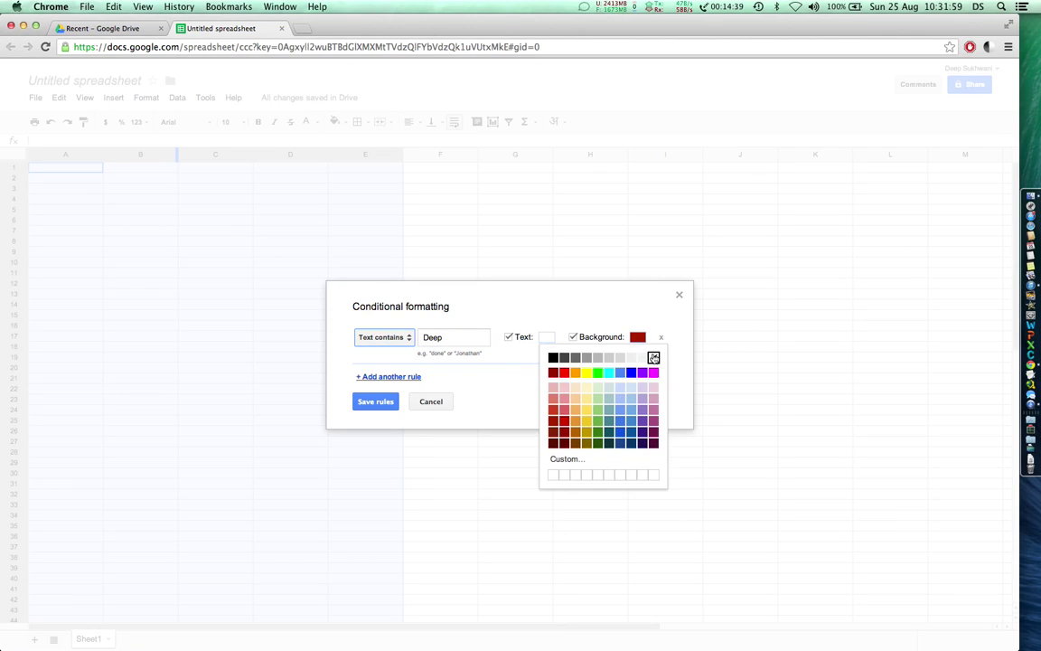
{"action": "left_click", "coordinate": [652, 356]}
{"action": "left_click", "coordinate": [574, 339]}
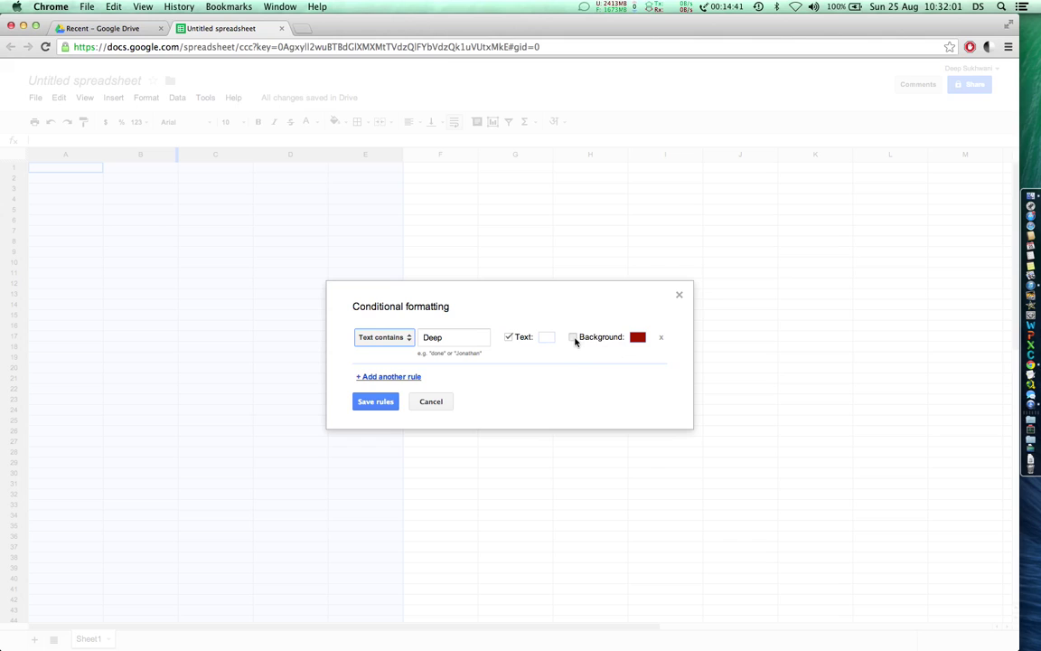
{"action": "left_click", "coordinate": [638, 337]}
{"action": "left_click", "coordinate": [644, 422]}
Step: Add three more empty conditional formatting rules
{"action": "left_click", "coordinate": [393, 385]}
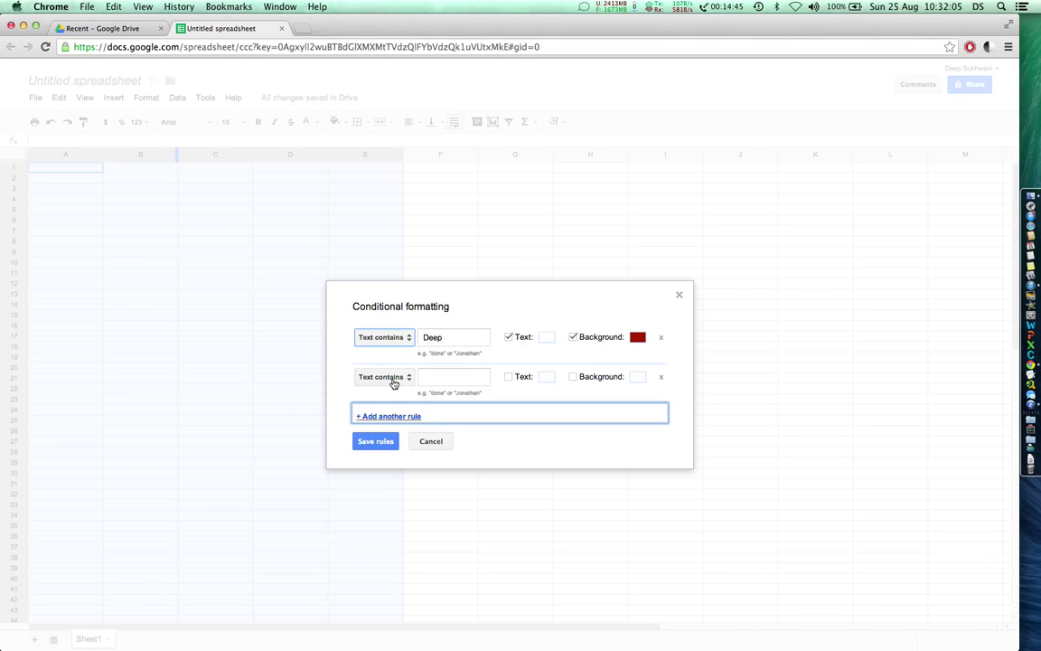
{"action": "left_click", "coordinate": [390, 416]}
{"action": "left_click", "coordinate": [390, 458]}
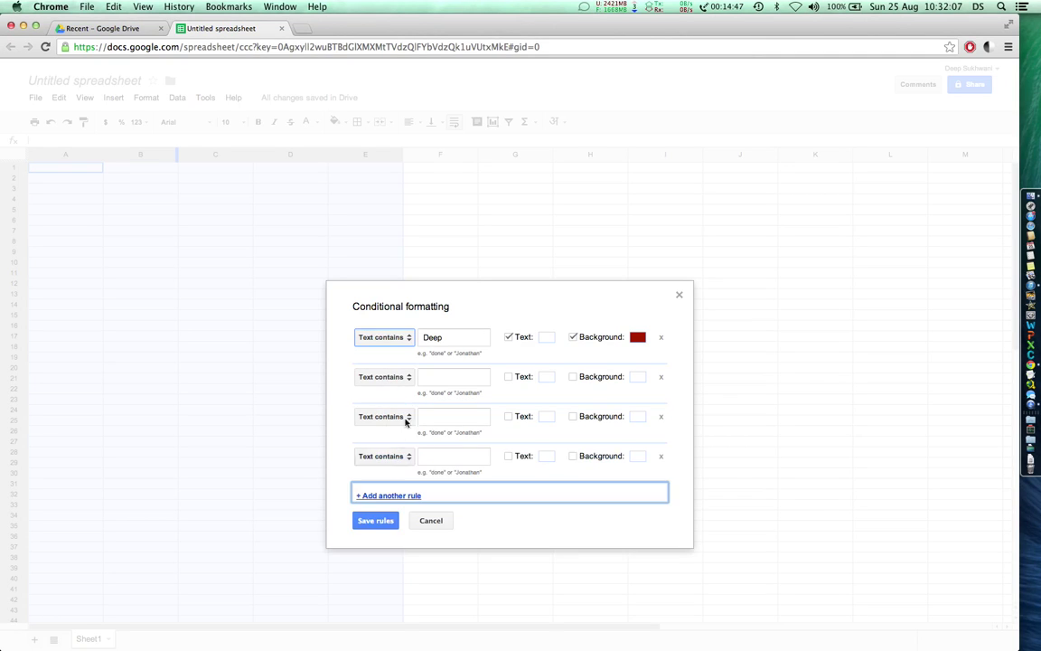
Step: Set the first rule to match 'Pending' and the second rule to match 'Done'
{"action": "double_click", "coordinate": [446, 337]}
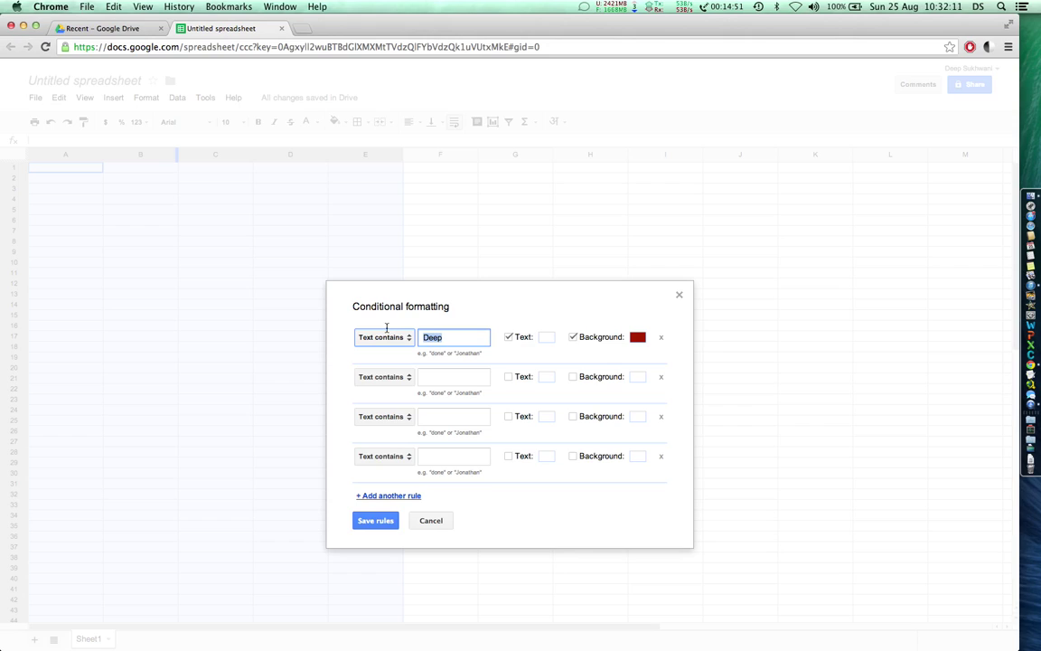
{"action": "type", "text": "Pending"}
{"action": "left_click", "coordinate": [427, 368]}
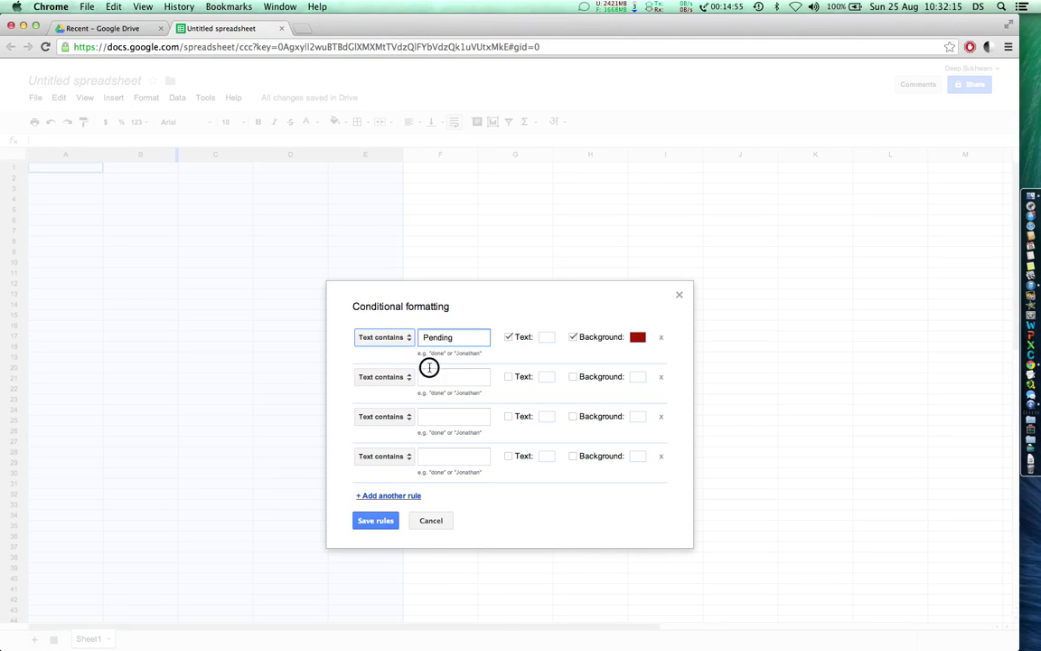
{"action": "type", "text": "Done"}
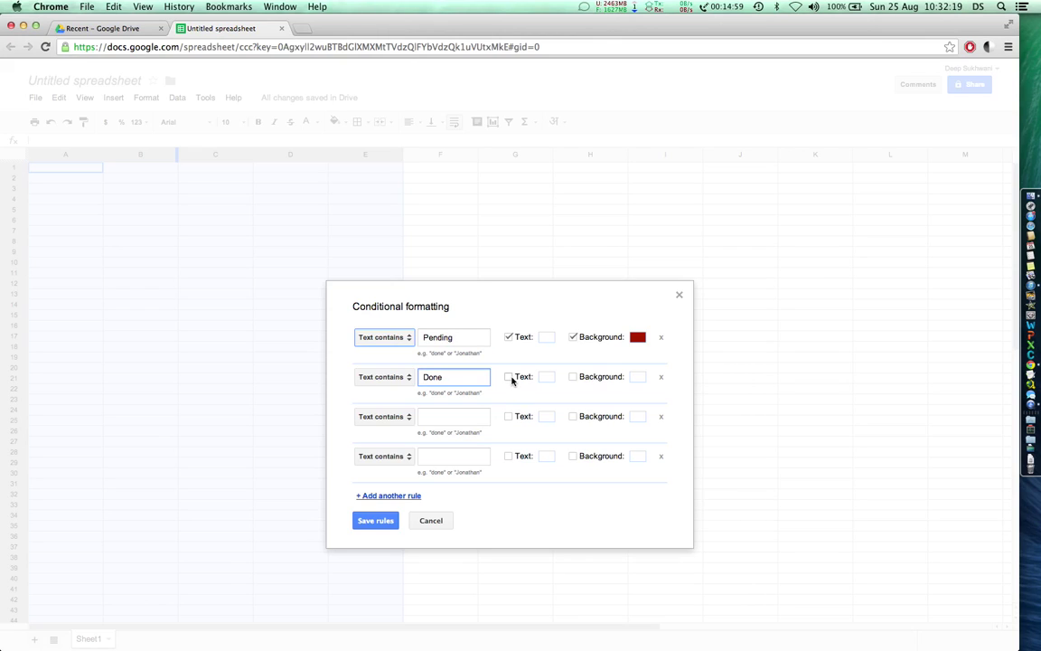
Step: Give the Done rule a green background with no text colour
{"action": "left_click", "coordinate": [509, 377]}
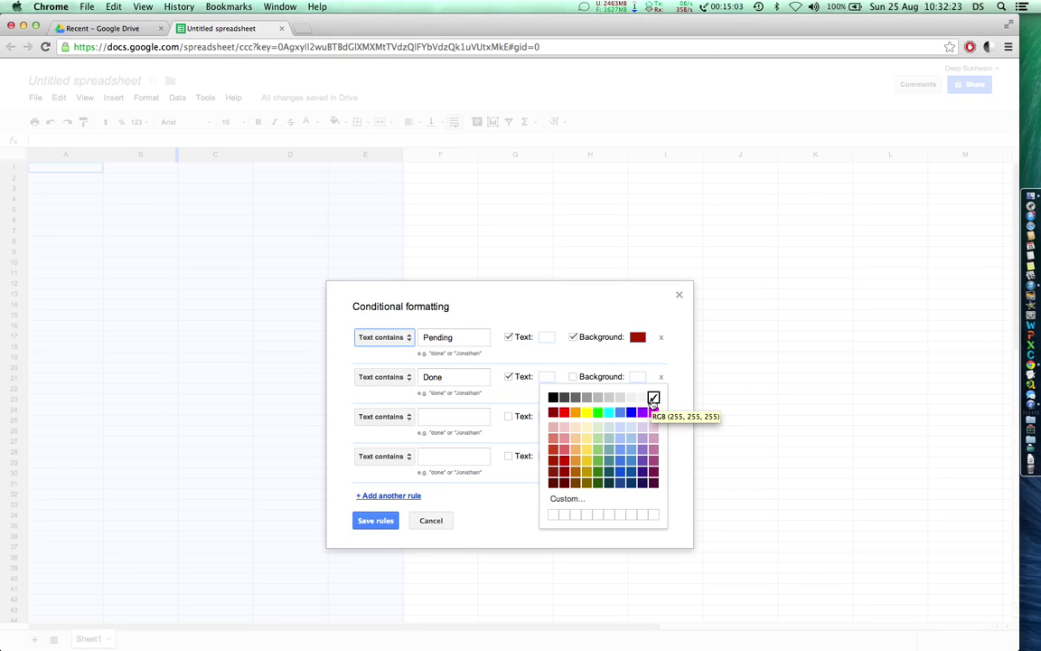
{"action": "left_click", "coordinate": [511, 376]}
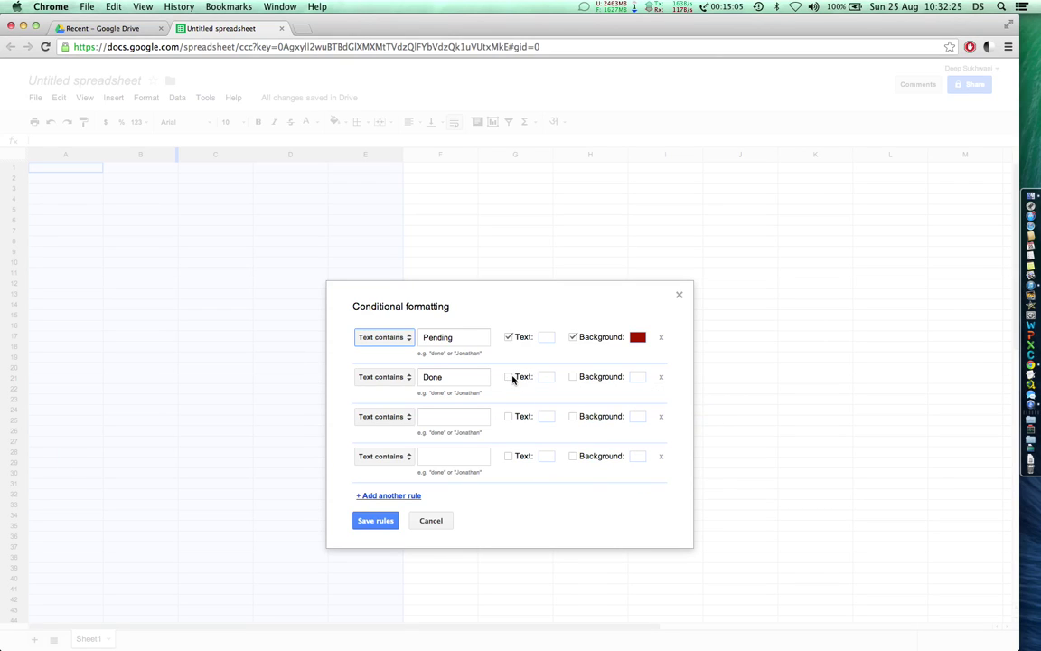
{"action": "left_click", "coordinate": [572, 377]}
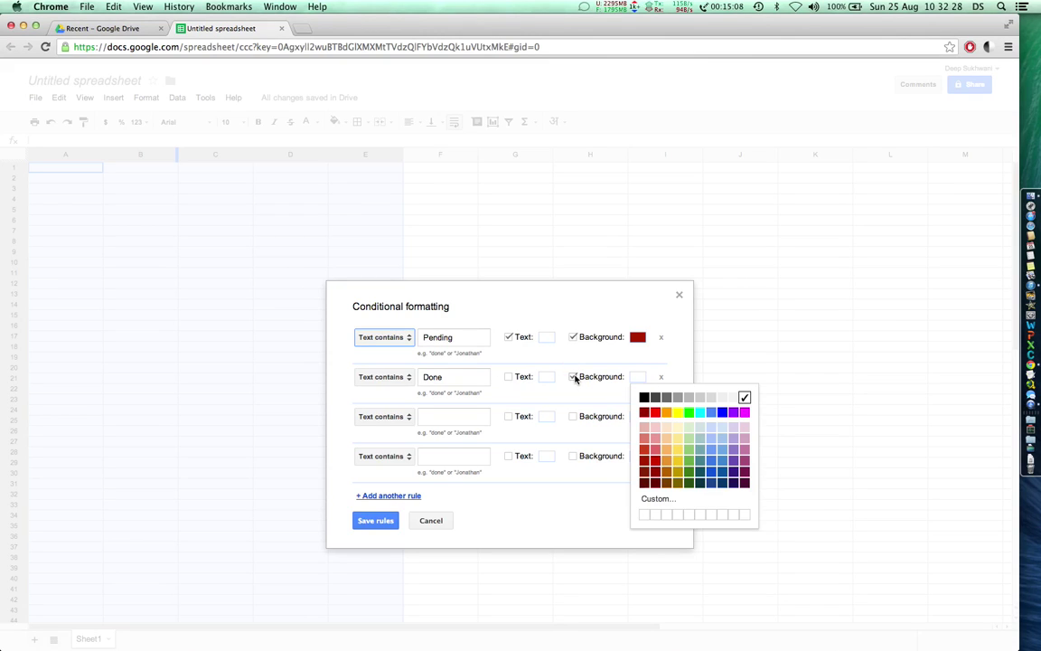
{"action": "left_click", "coordinate": [687, 412]}
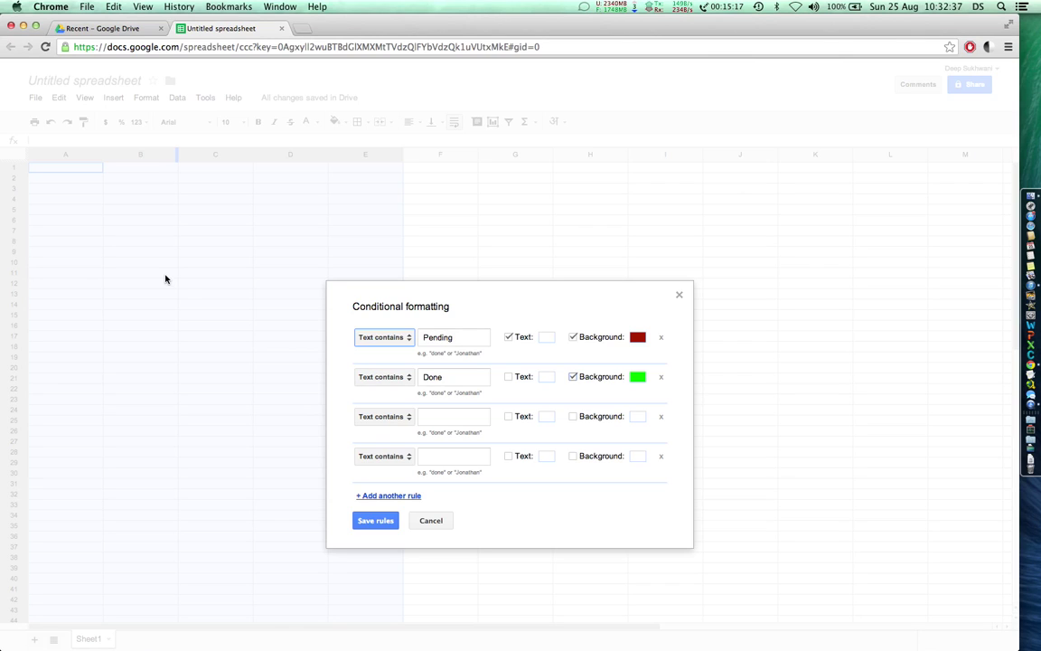
Step: Save the rules and enter PENDING in C14 as a test
{"action": "left_click", "coordinate": [370, 520]}
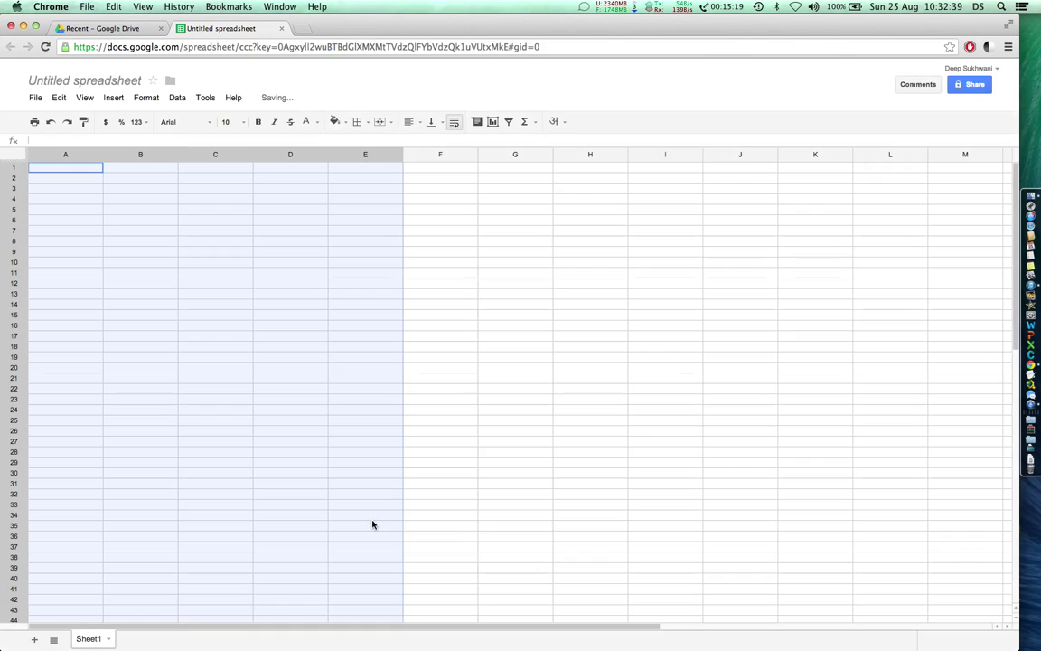
{"action": "left_click", "coordinate": [54, 176]}
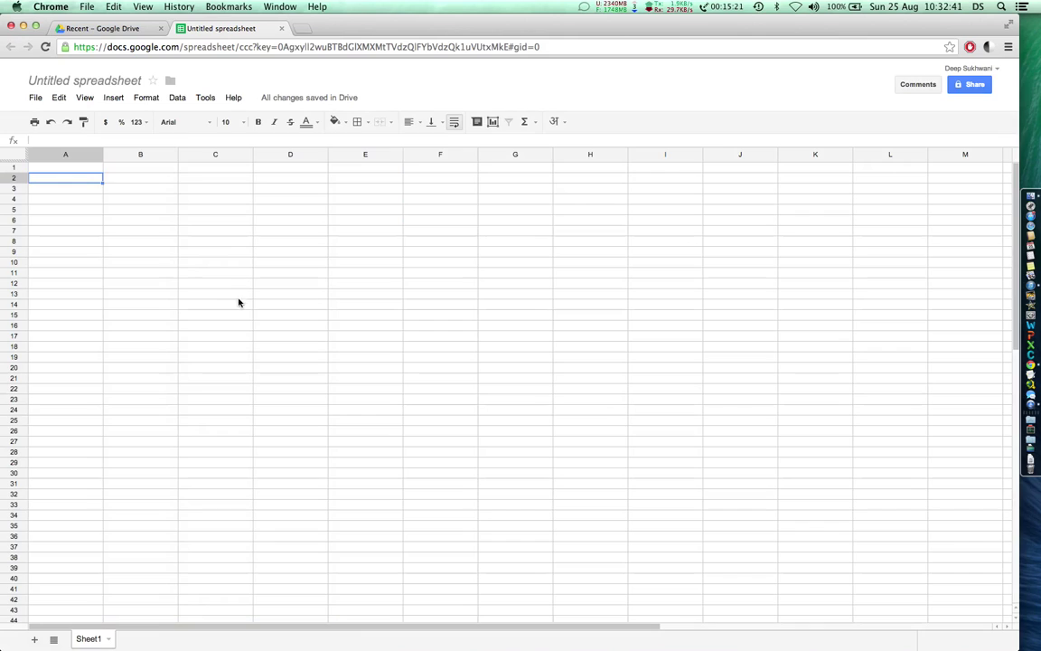
{"action": "left_click", "coordinate": [207, 306]}
{"action": "type", "text": "PEN"}
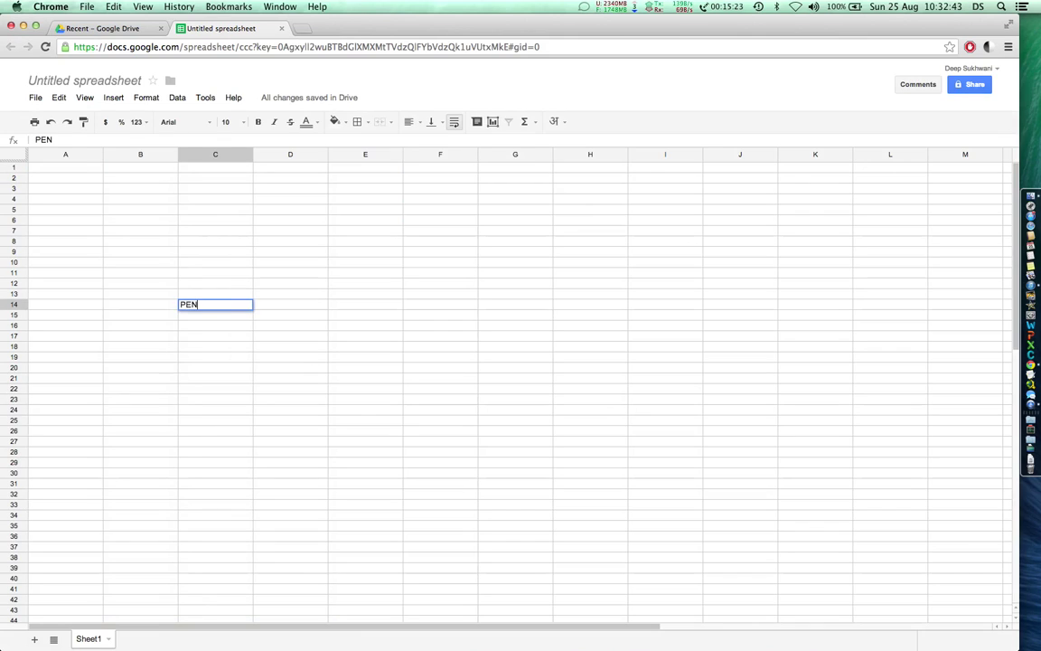
{"action": "type", "text": "DING"}
{"action": "key", "text": "Return"}
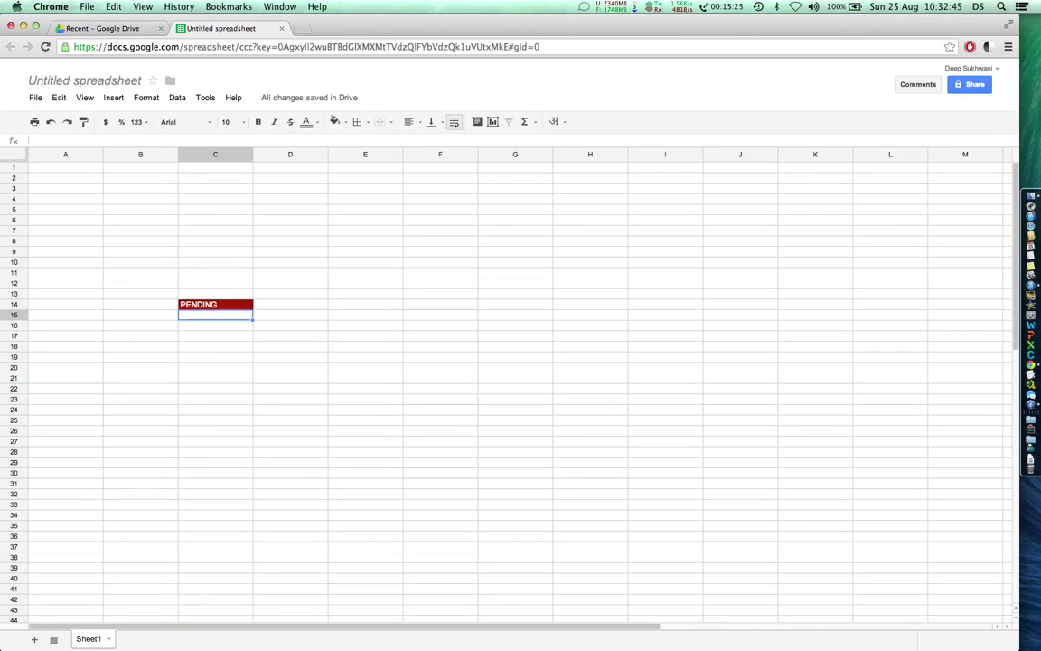
Step: Enter DONE in E9 to check that it turns green
{"action": "key", "text": "Up"}
{"action": "key", "text": "Up"}
{"action": "key", "text": "Right"}
{"action": "key", "text": "Right"}
{"action": "key", "text": "Up"}
{"action": "key", "text": "Up"}
{"action": "key", "text": "Up"}
{"action": "key", "text": "Up"}
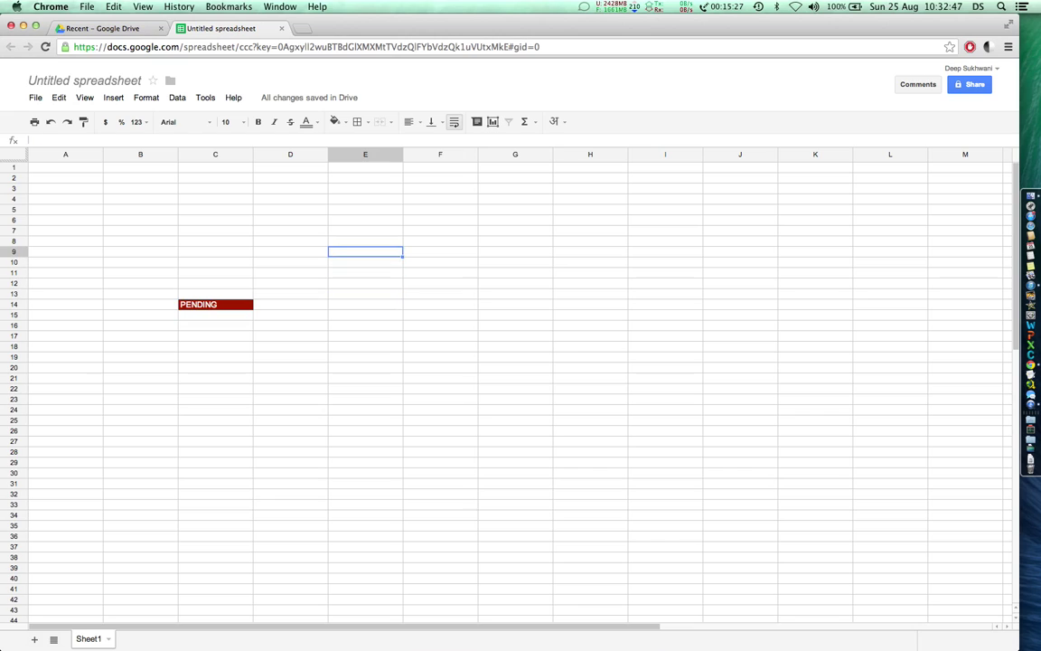
{"action": "type", "text": "DONE"}
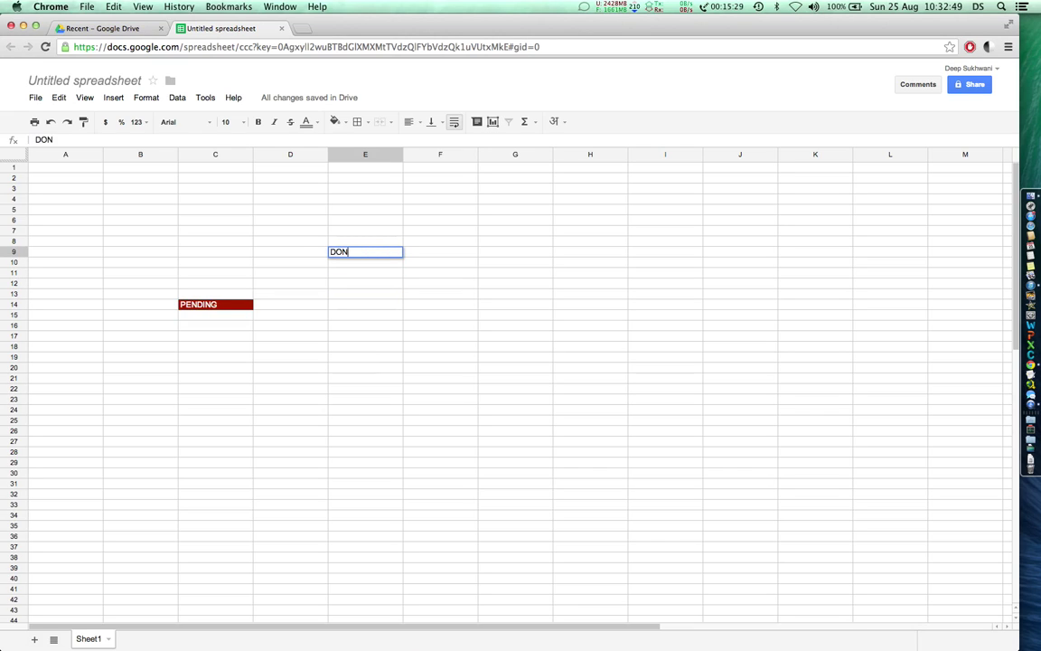
{"action": "key", "text": "Return"}
{"action": "key", "text": "Left"}
{"action": "key", "text": "Left"}
{"action": "key", "text": "Left"}
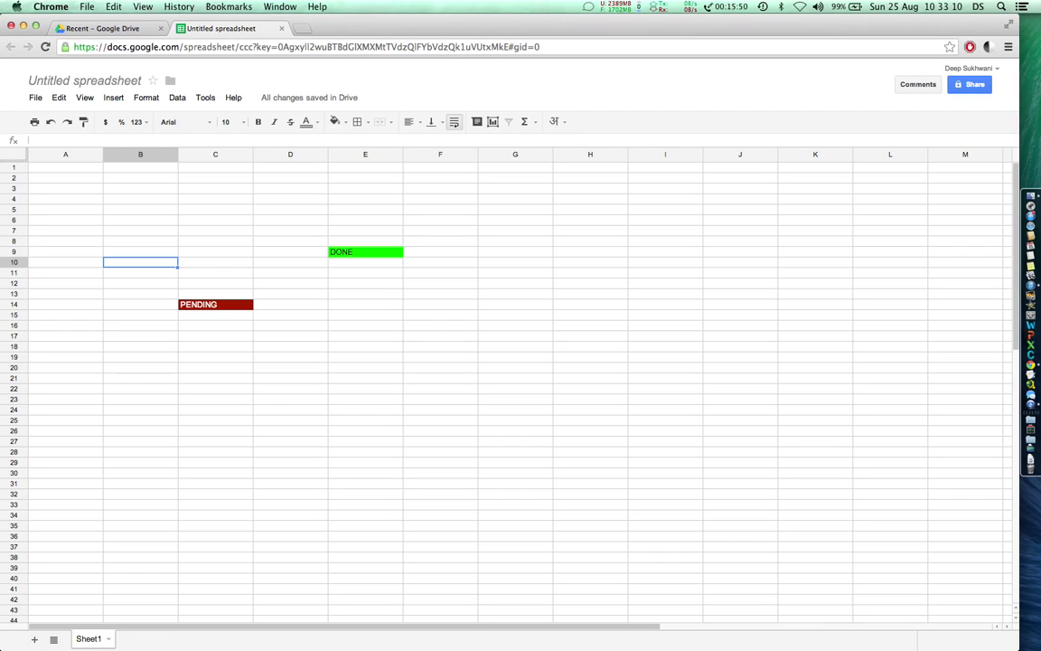
{"action": "key", "text": "Down"}
{"action": "key", "text": "Down"}
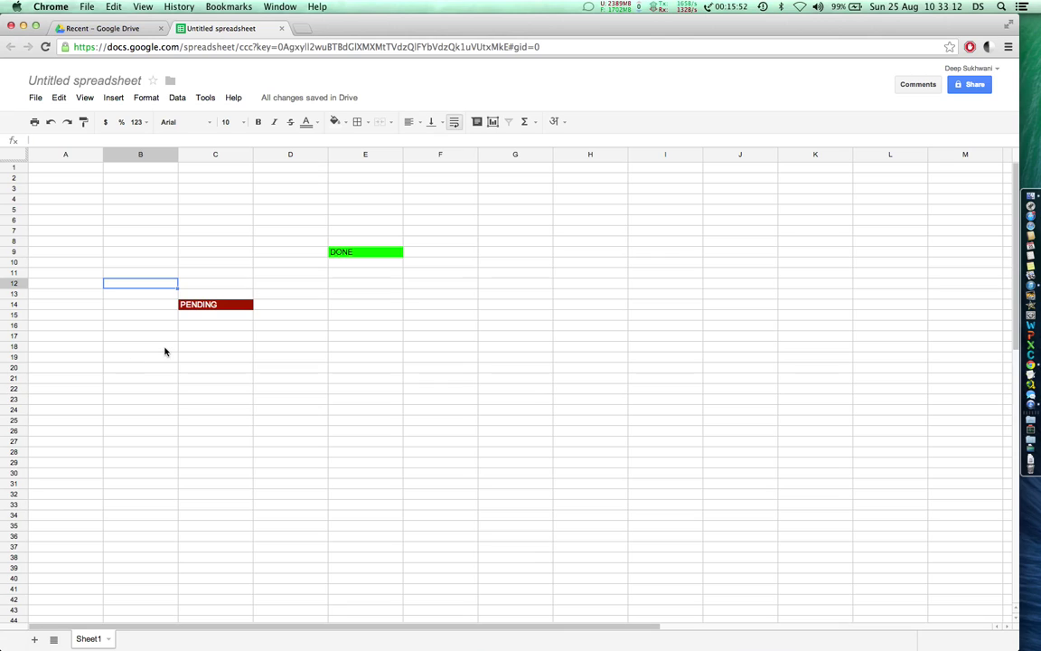
{"action": "left_click", "coordinate": [215, 304]}
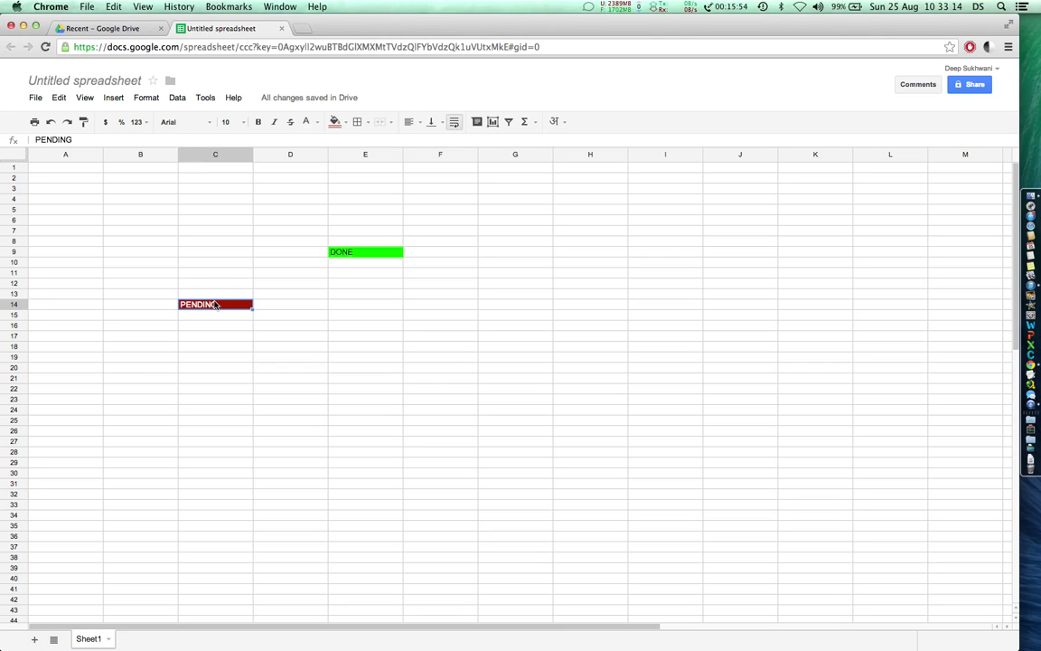